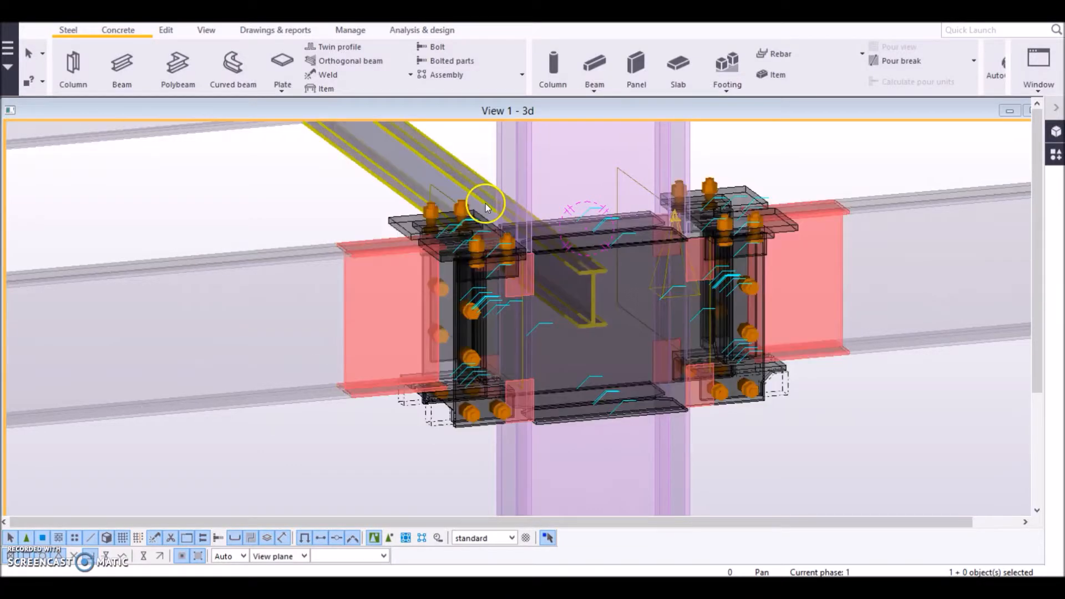
- Open the properties of the SidePlate connection at the column and change its configuration to Narrow, applying the modification to the model
double_click(477, 250)
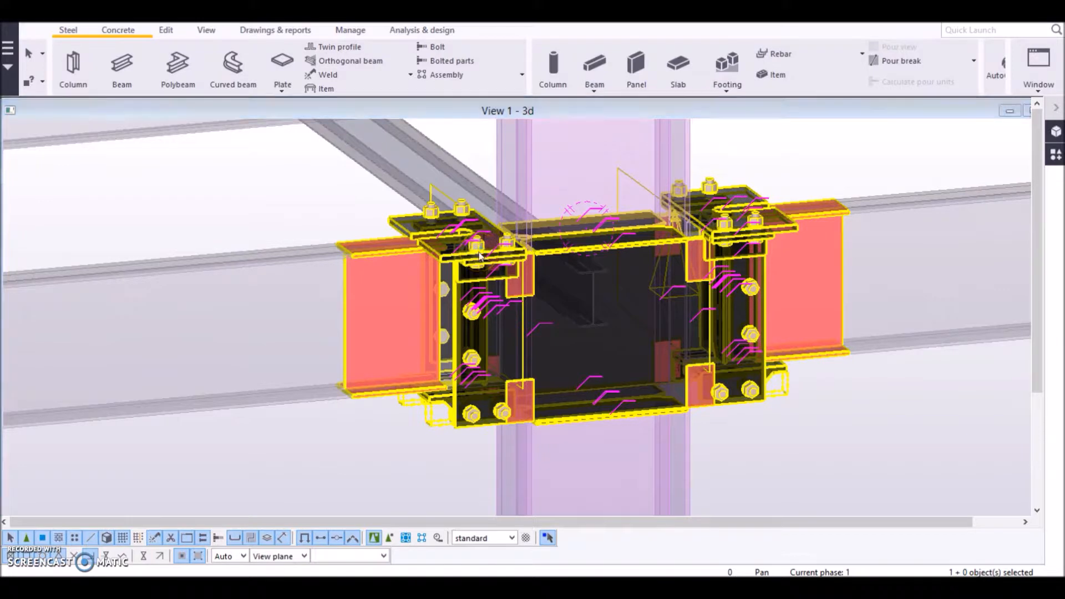
left_click_drag(812, 47, 613, 70)
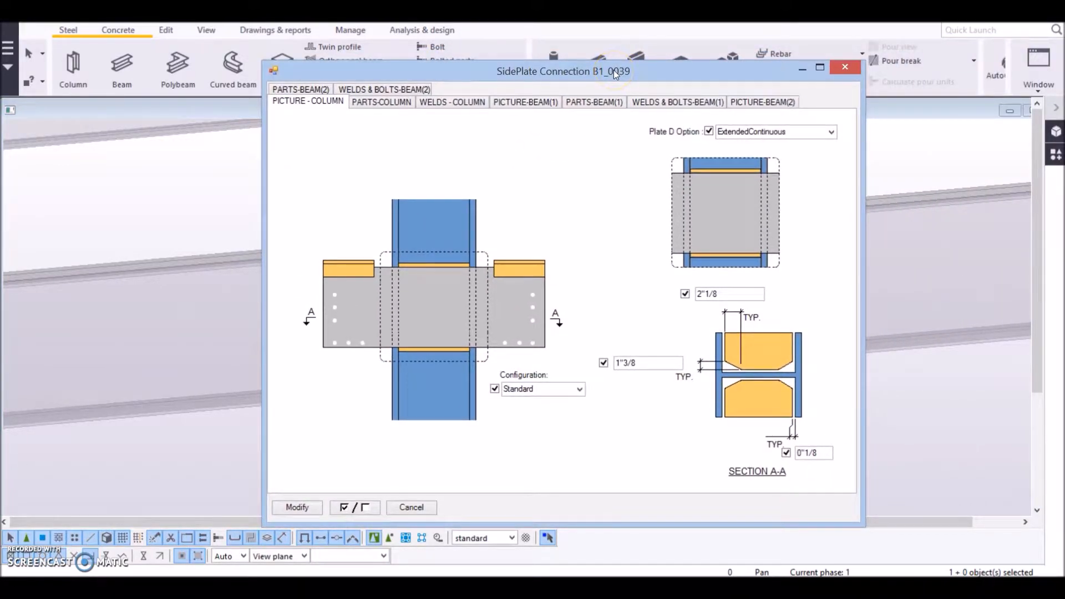
left_click_drag(614, 69, 610, 103)
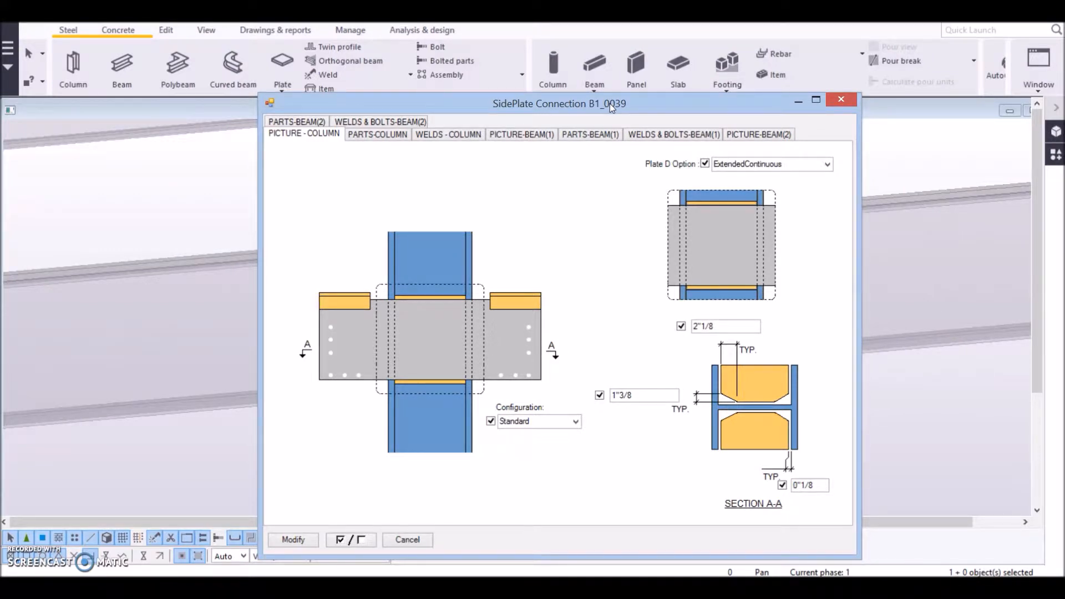
left_click(586, 109)
left_click_drag(595, 107, 802, 40)
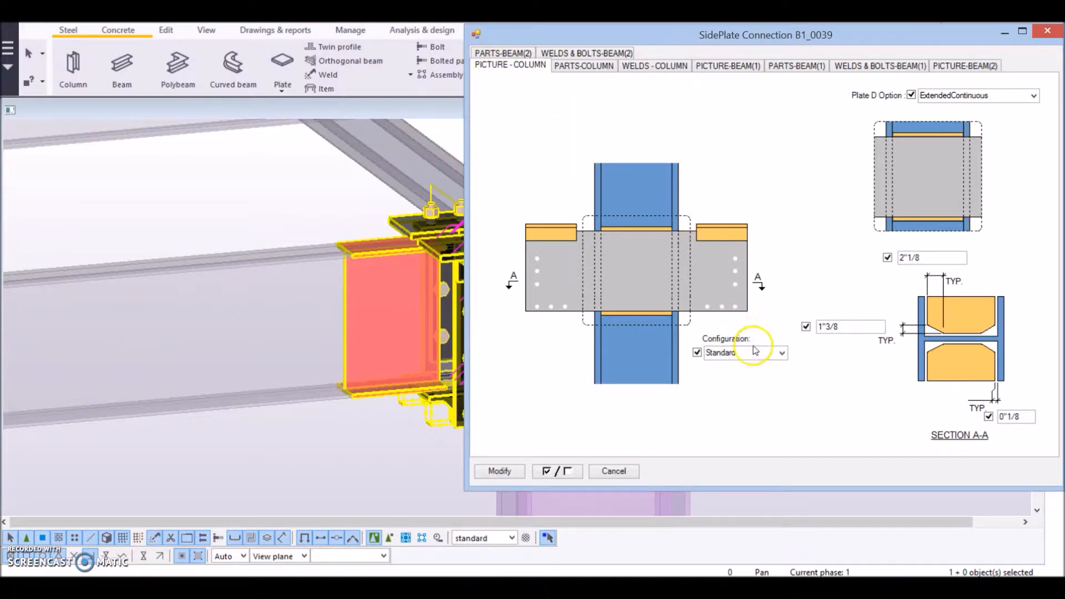
left_click(782, 355)
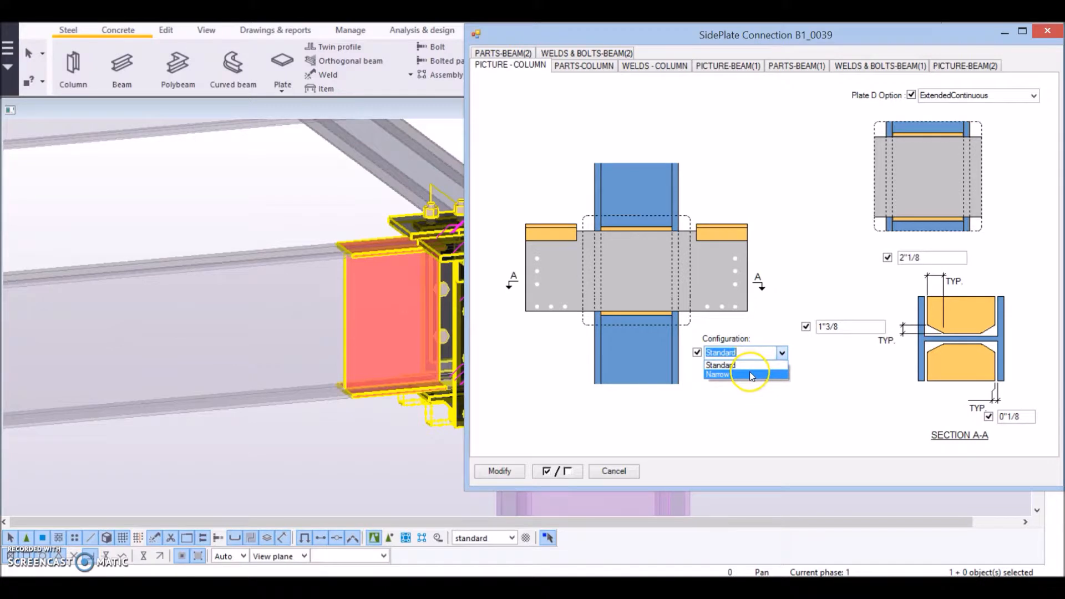
left_click(721, 371)
left_click(501, 471)
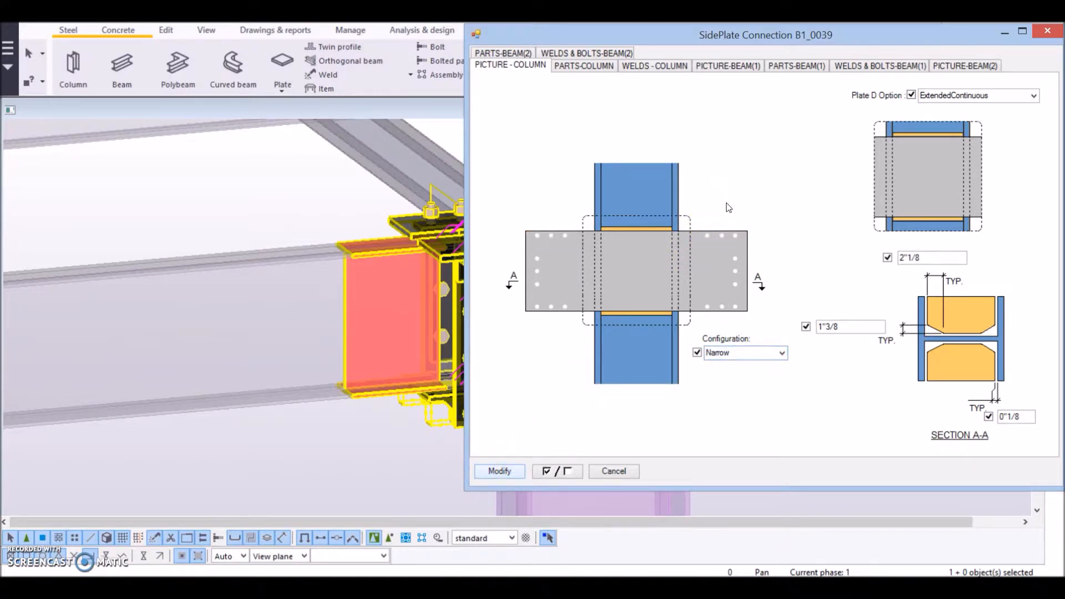
left_click(1051, 35)
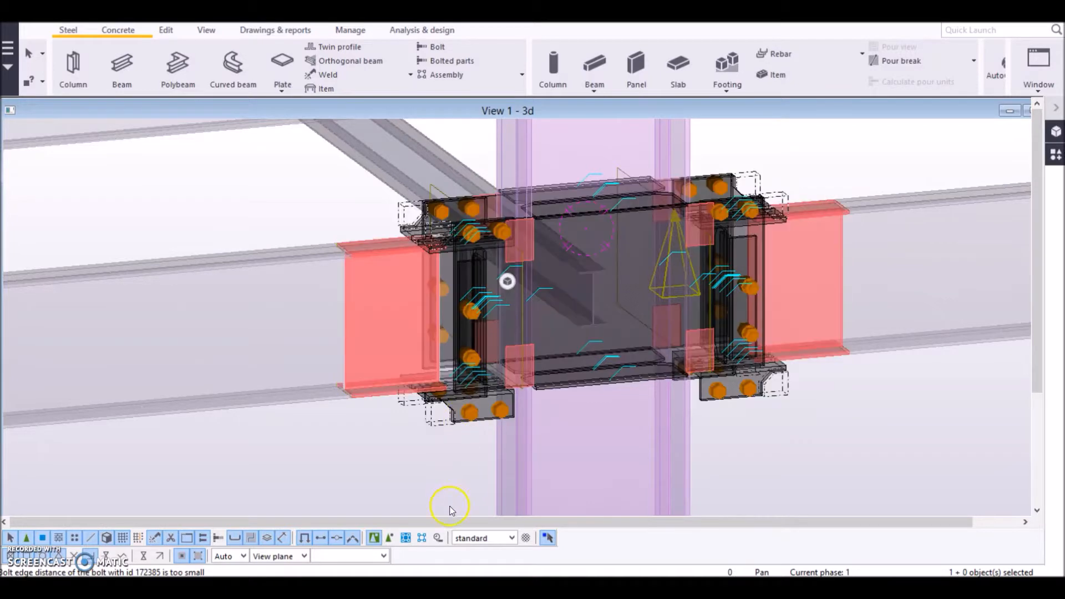
- Set the SidePlate connection's Plate D Option to RecessedDiscontinuous and apply the modification to the model
left_click(543, 311)
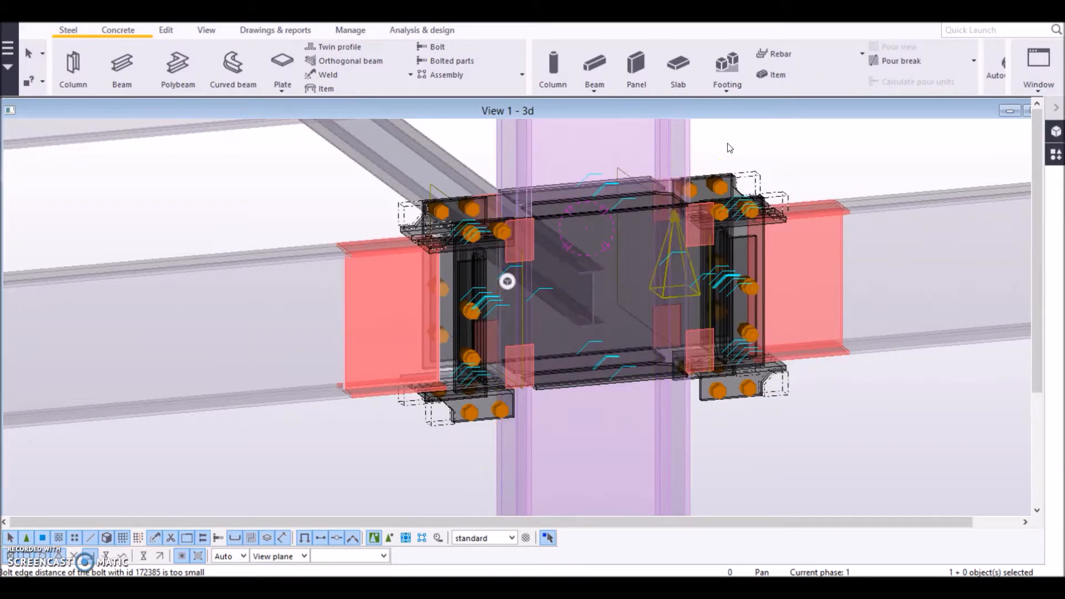
mouse_move(455, 587)
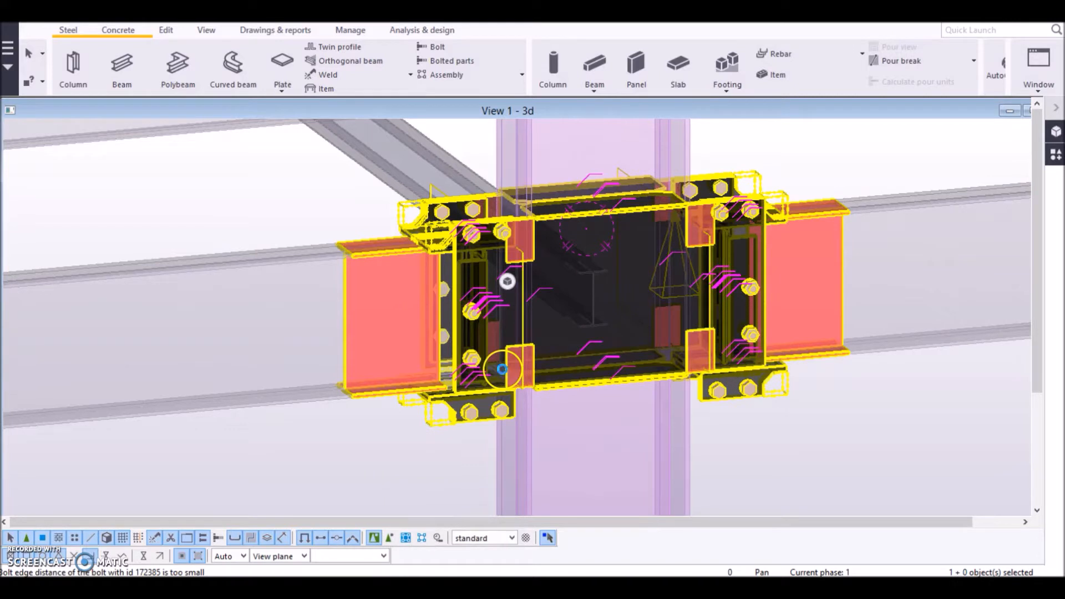
double_click(501, 369)
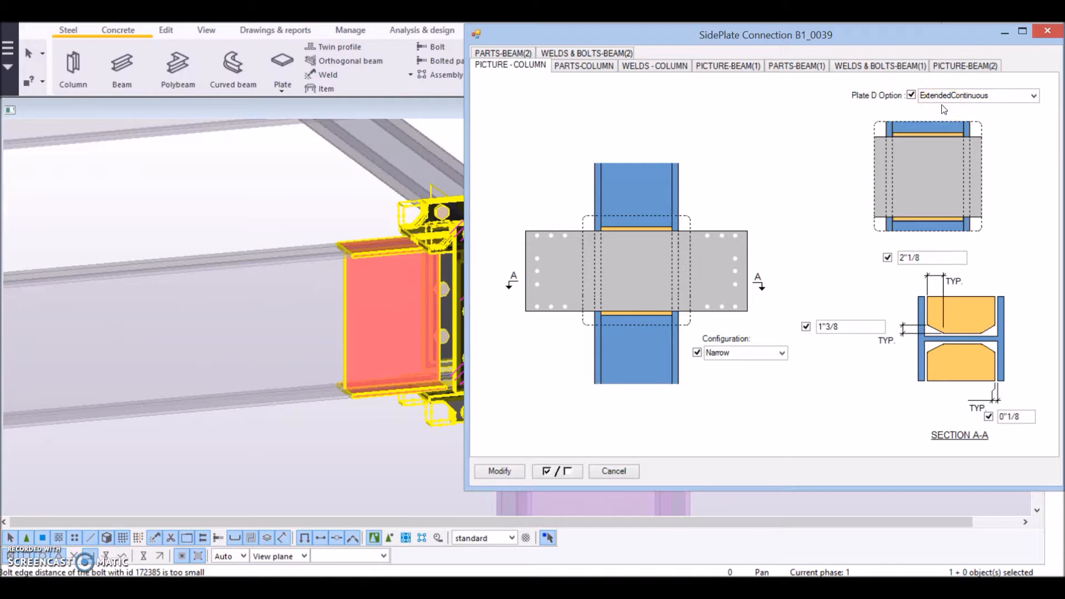
left_click(916, 137)
left_click(969, 100)
left_click(1035, 97)
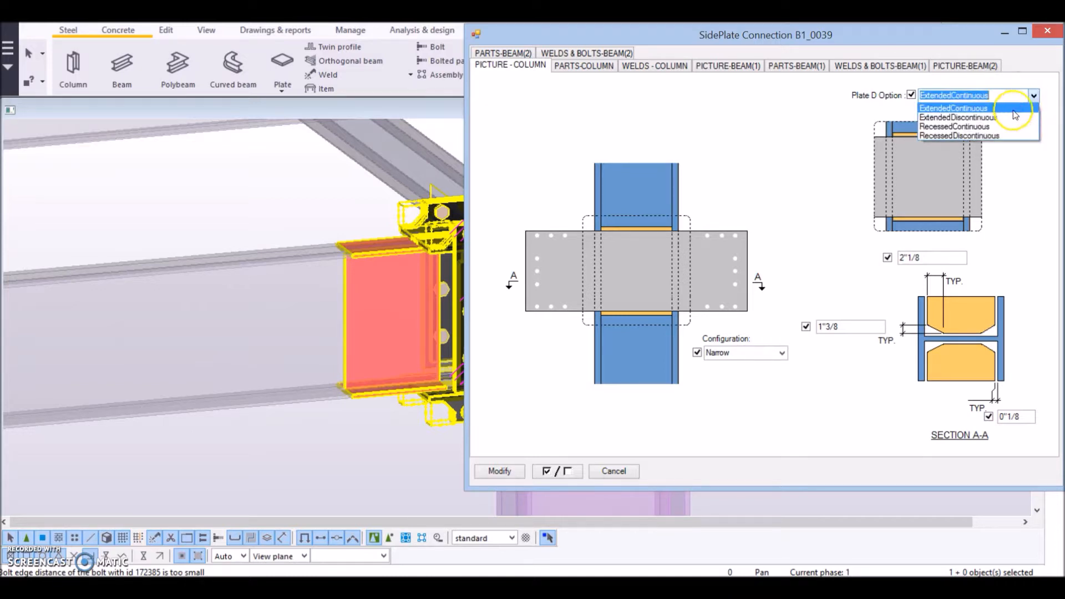
left_click(994, 136)
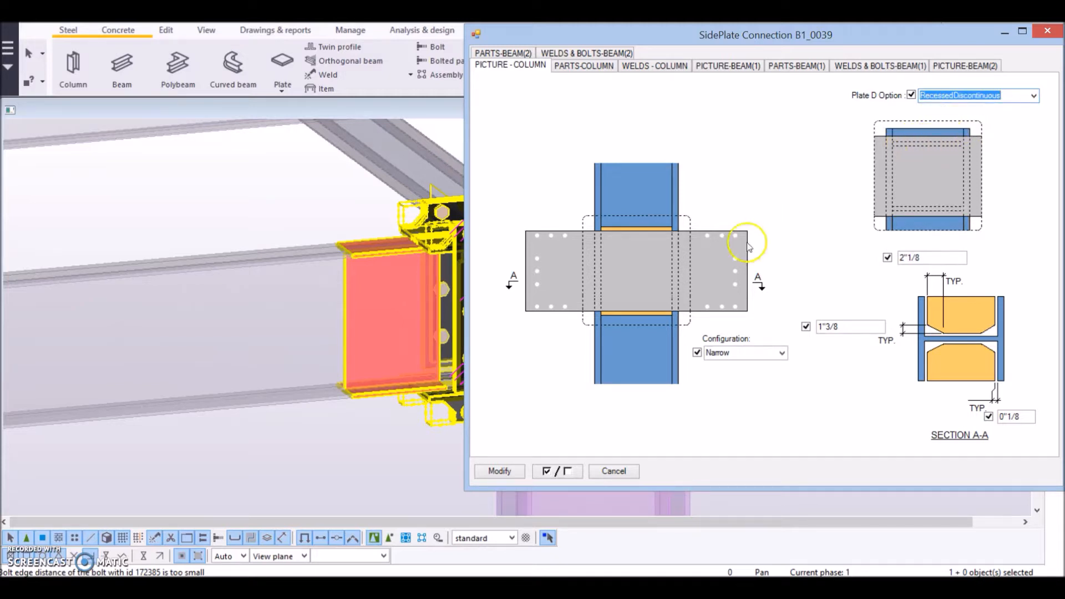
left_click(516, 474)
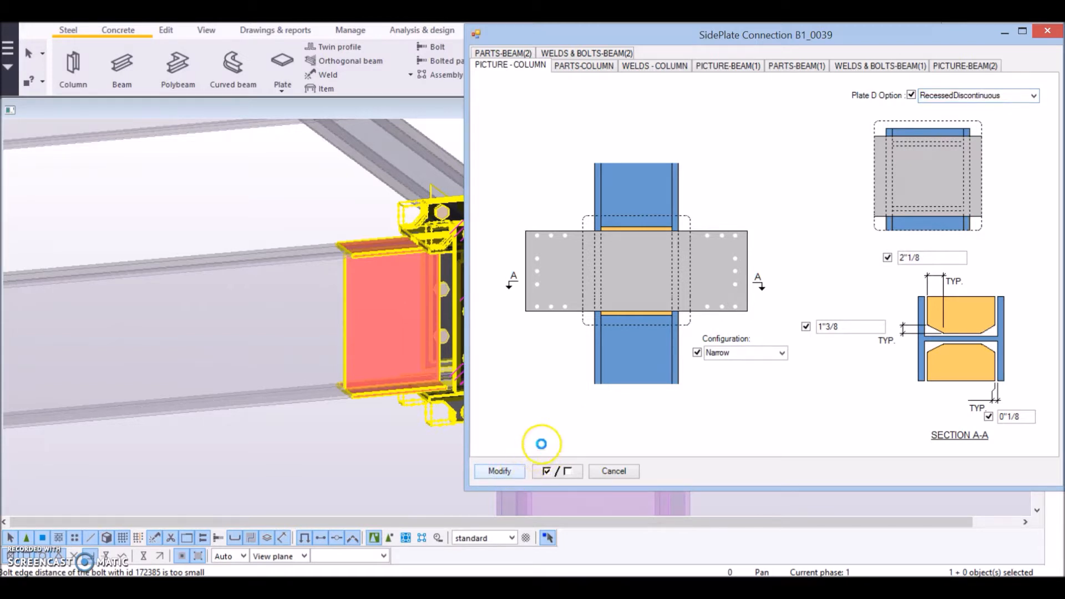
left_click(1046, 35)
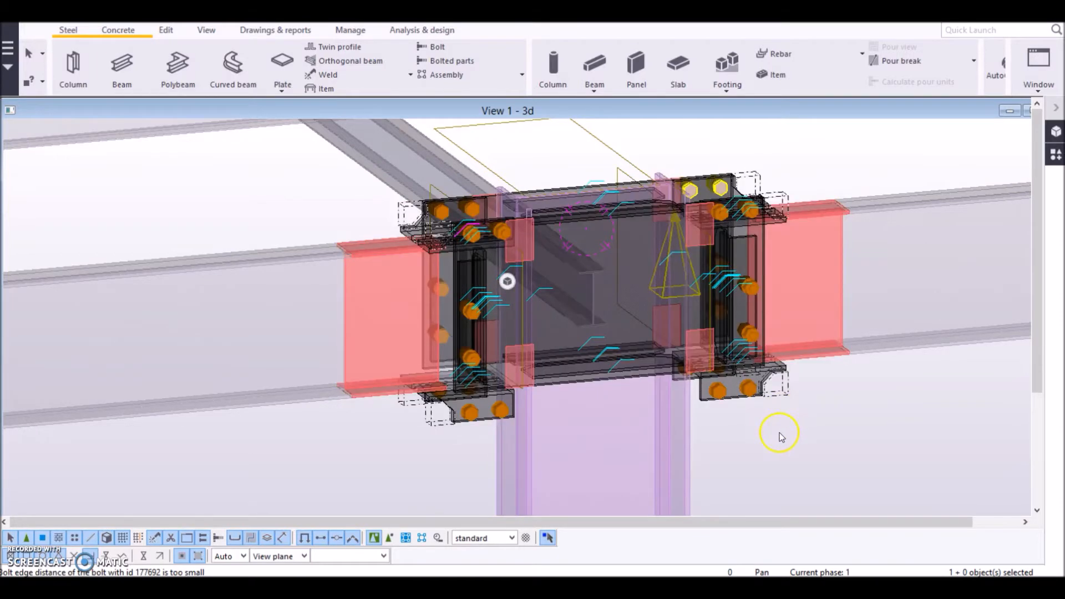
double_click(747, 370)
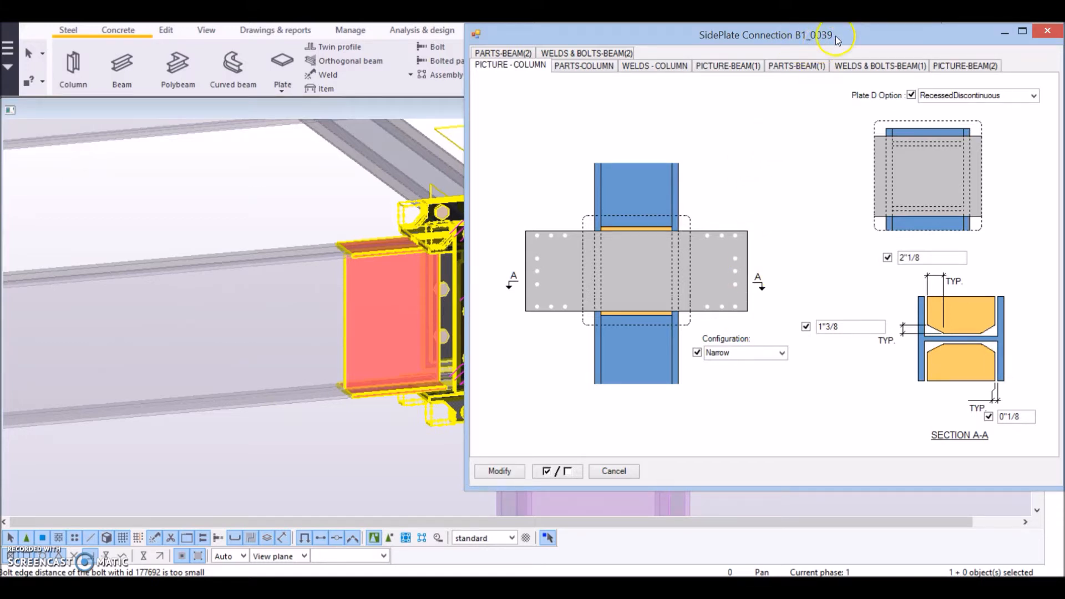
left_click_drag(837, 41, 821, 69)
left_click(987, 61)
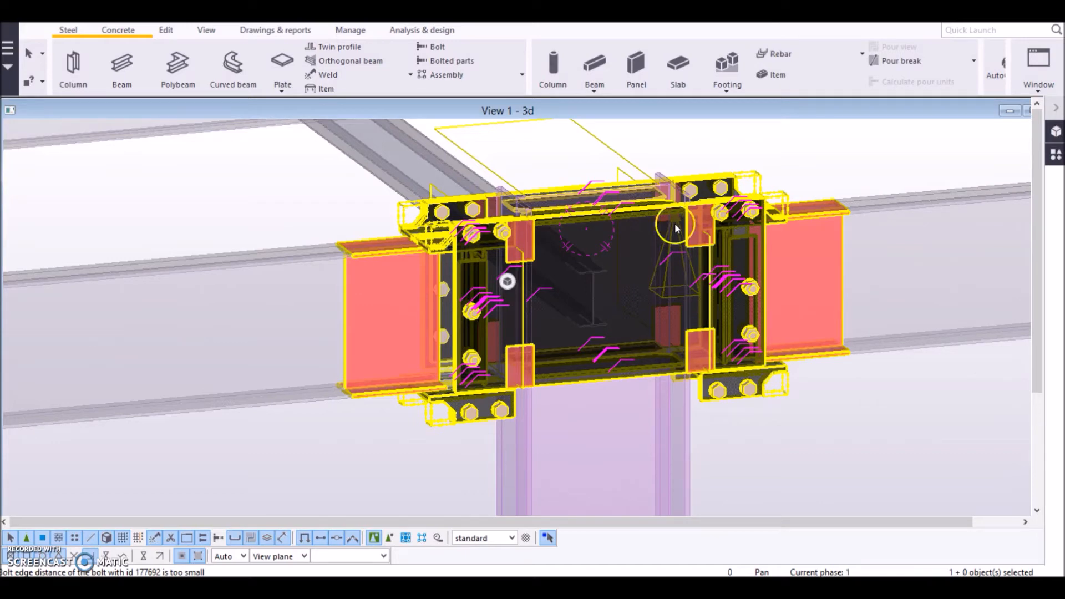
left_click(519, 261)
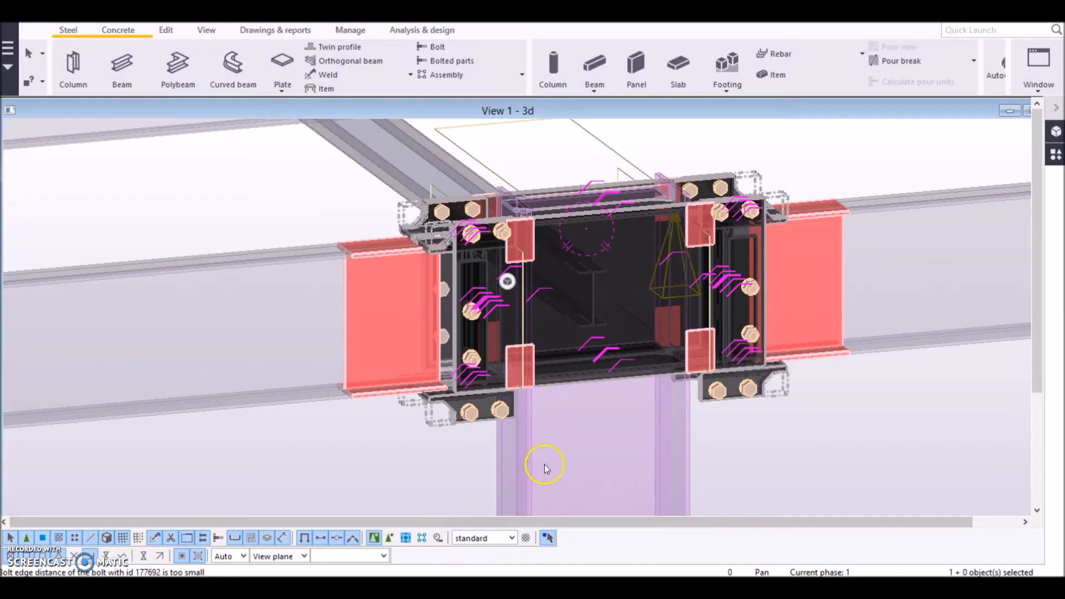
- Reopen the SidePlate connection's properties and set the VSE option for beam 1 to 3
double_click(580, 364)
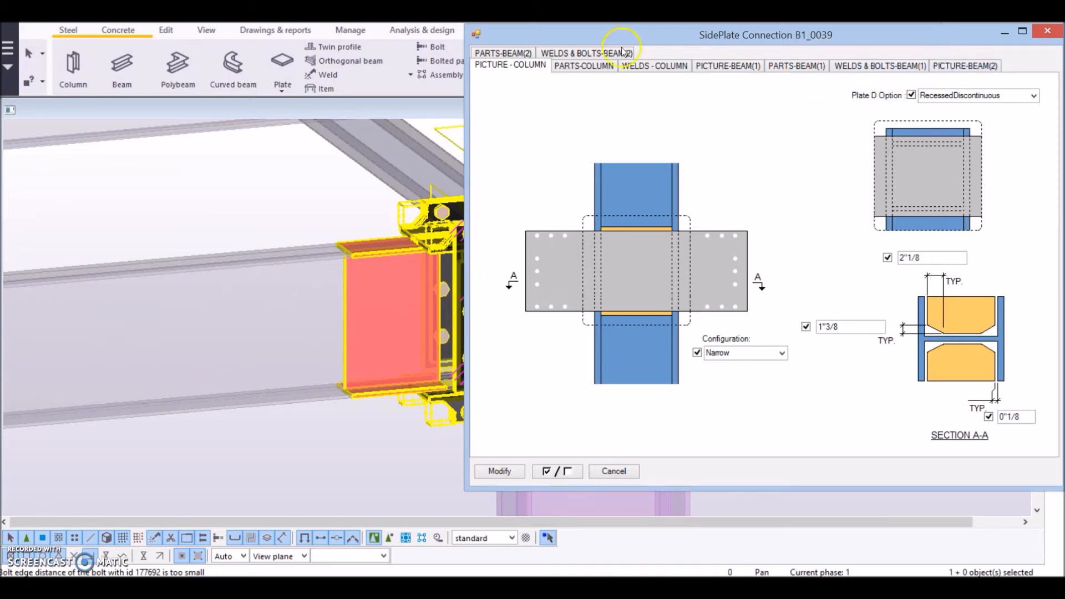
left_click(741, 66)
left_click(762, 357)
left_click(755, 383)
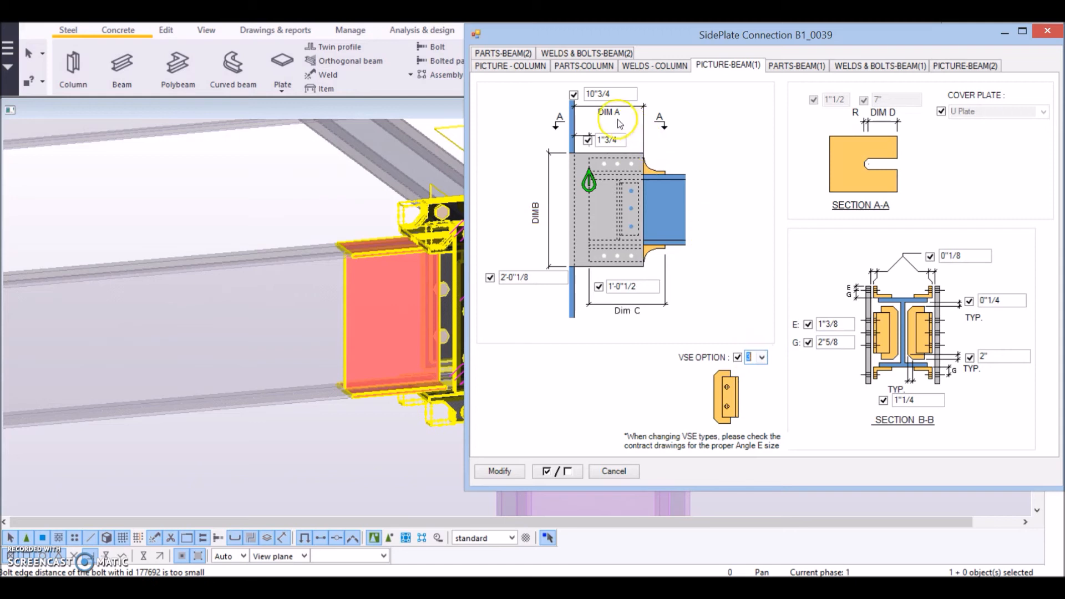
- Set the VSE option for beam 2 to 3 and apply the modification to the SidePlate connection
left_click(965, 65)
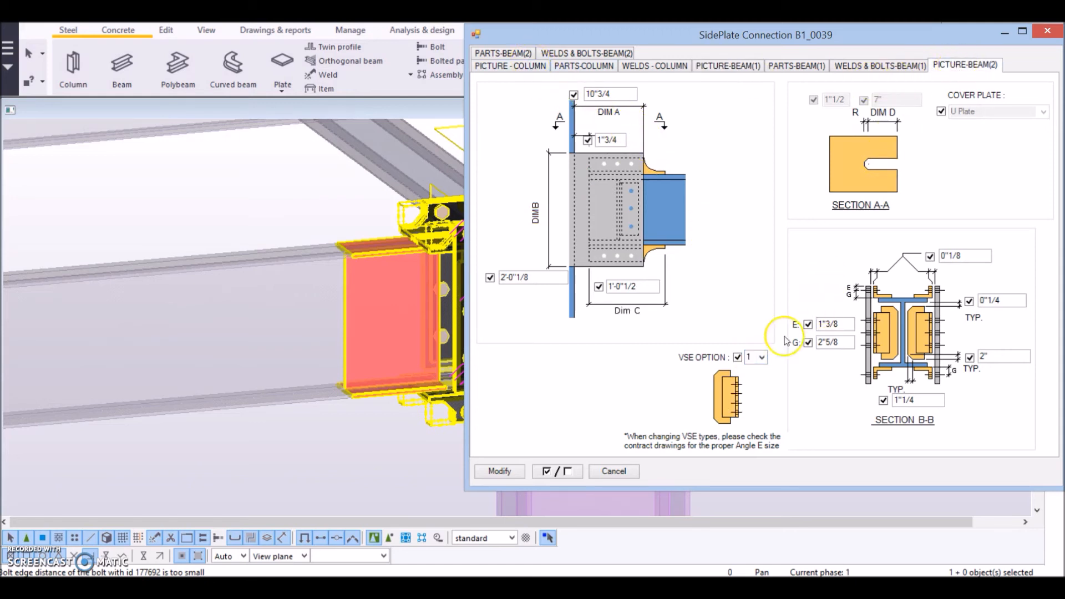
left_click(762, 357)
left_click(755, 384)
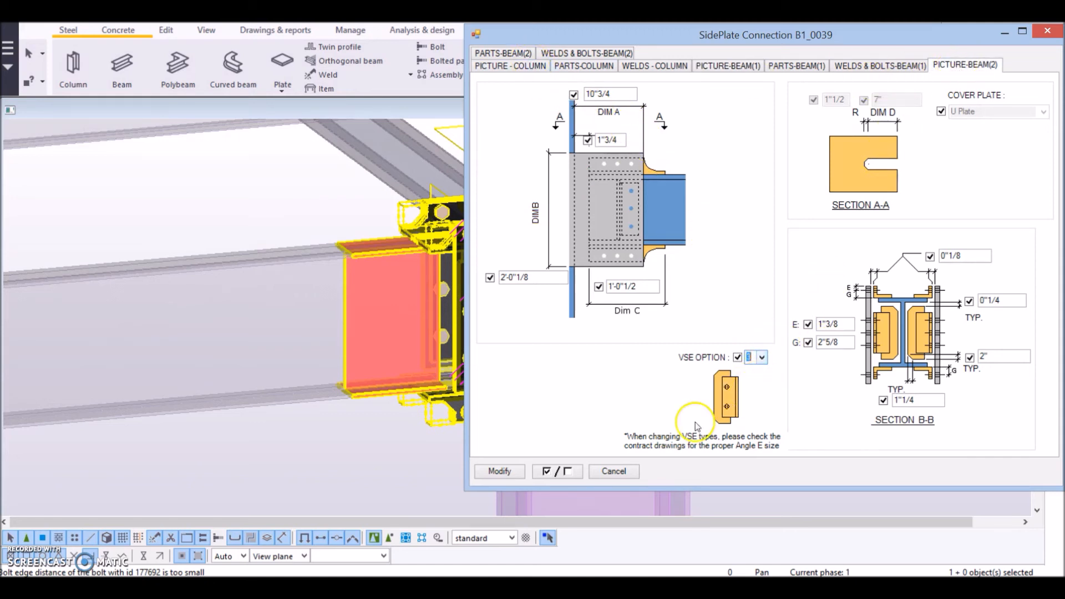
left_click(500, 472)
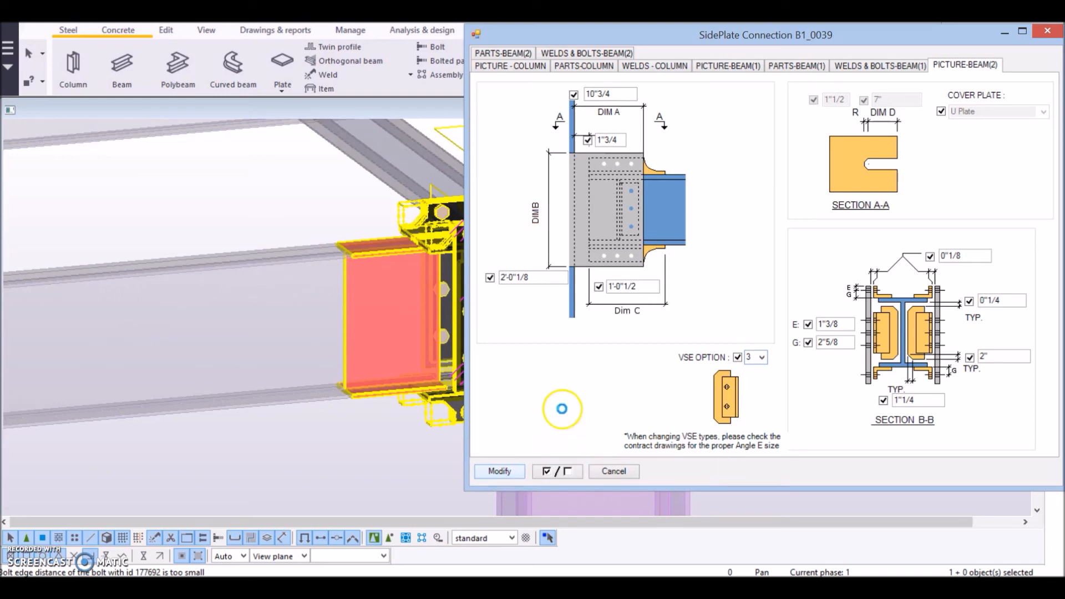
left_click(1048, 32)
scroll(446, 311, "up", 3)
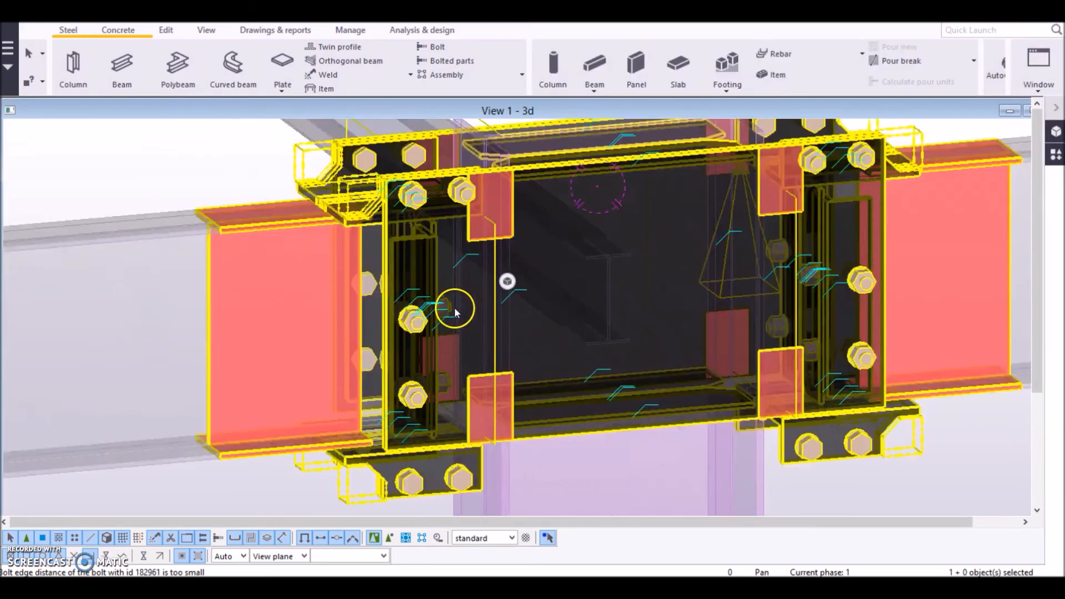
scroll(446, 309, "up", 3)
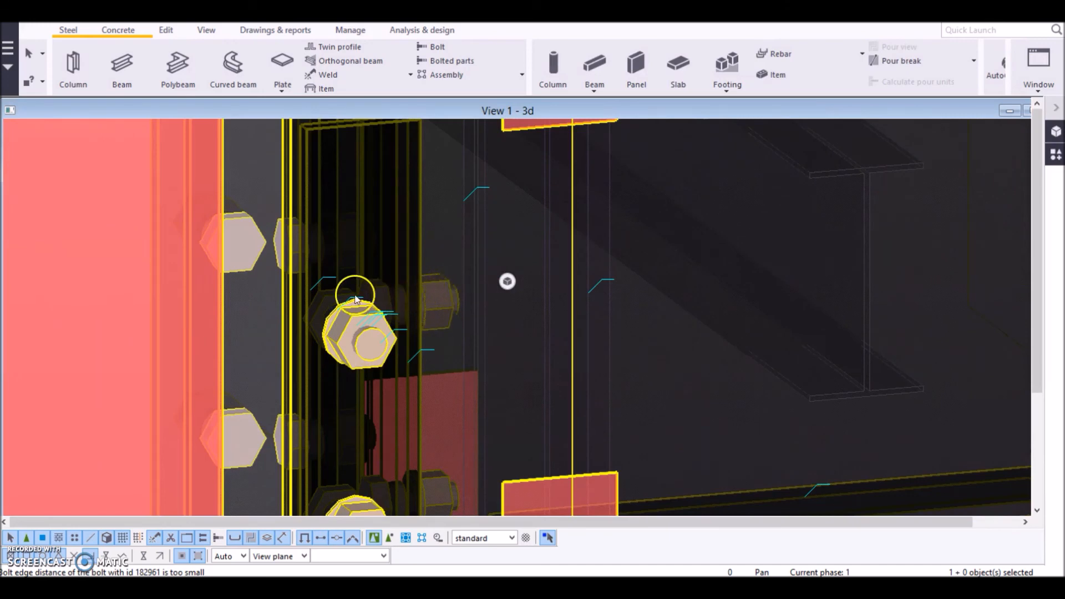
scroll(394, 290, "down", 4)
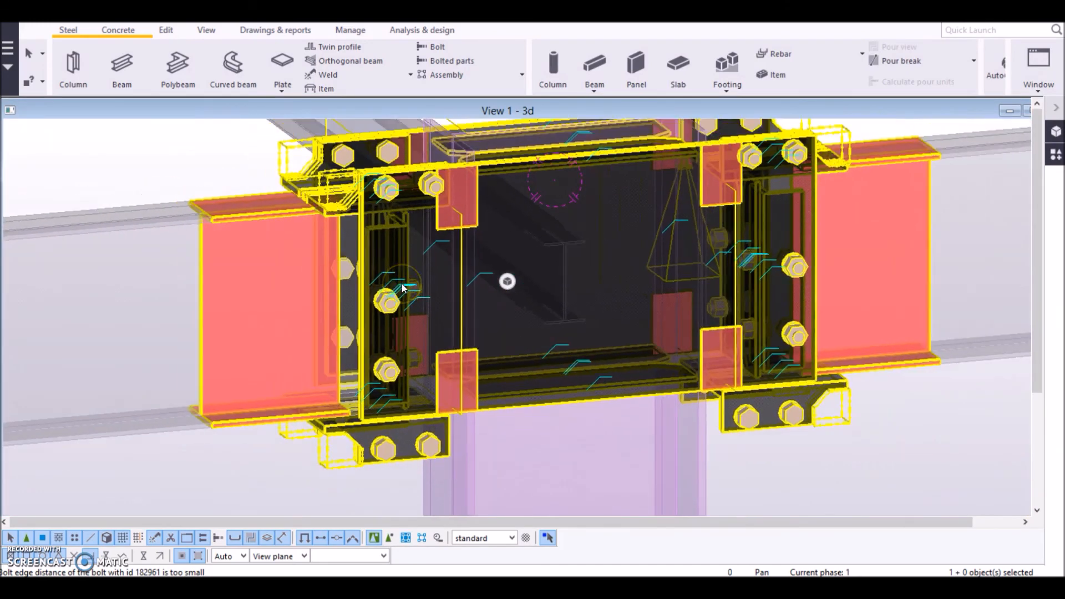